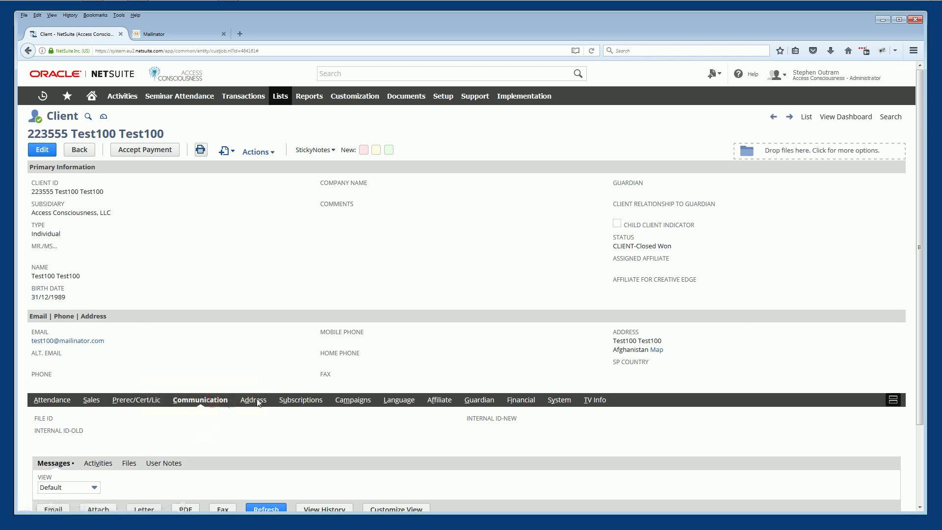
# Scroll the Test100 Test100 client record down to its Communication messages list.
pyautogui.scroll(-3, 920, 252)
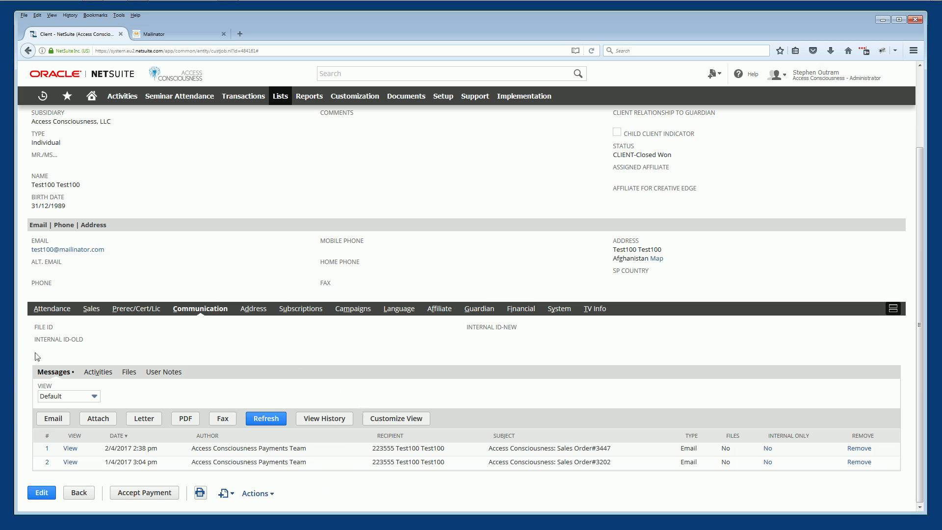
# Start a new email to the client and choose the matching staff contact in Copy Others.
pyautogui.click(53, 418)
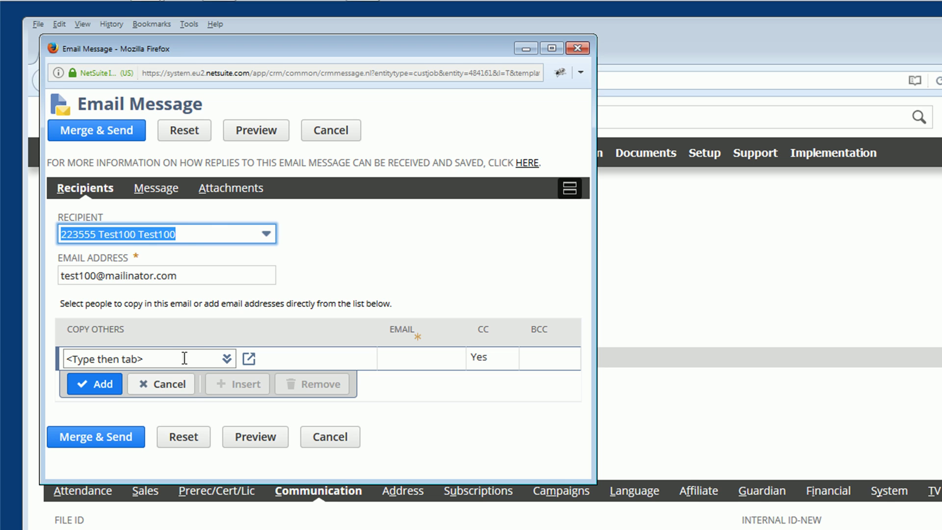
pyautogui.click(183, 357)
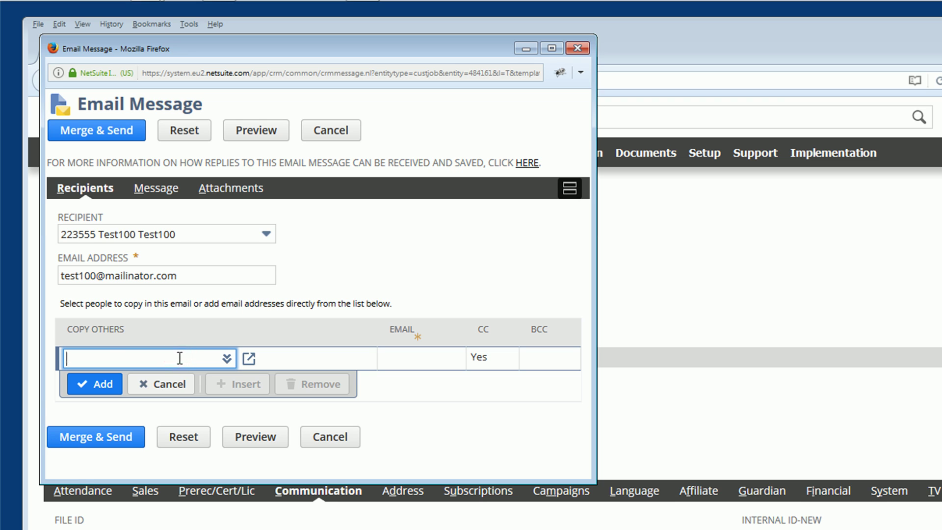
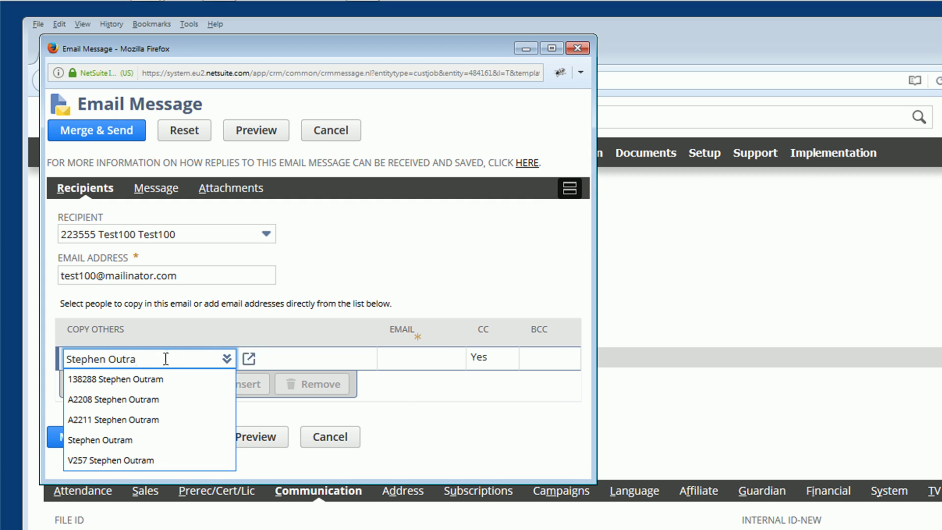
pyautogui.click(119, 379)
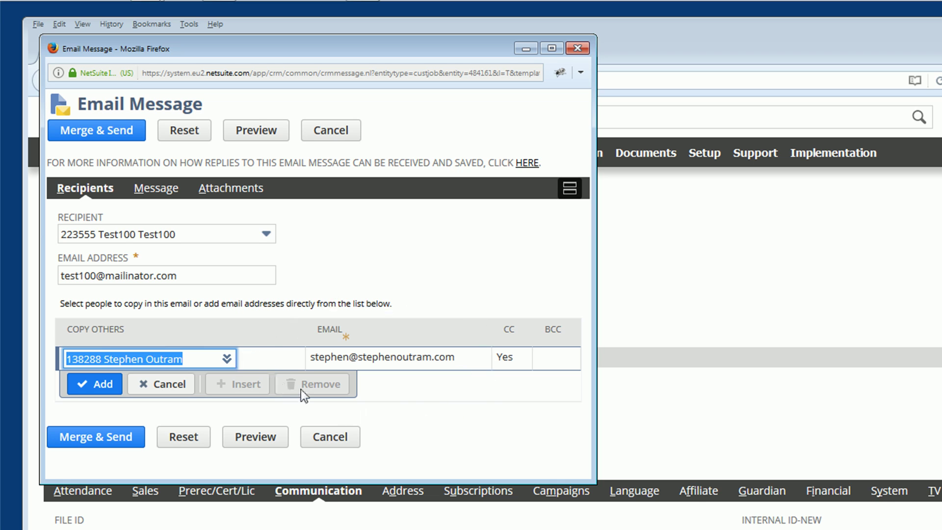
# Re-pick the staff contact with the company address, add it to the copy list, then remove it.
pyautogui.click(197, 355)
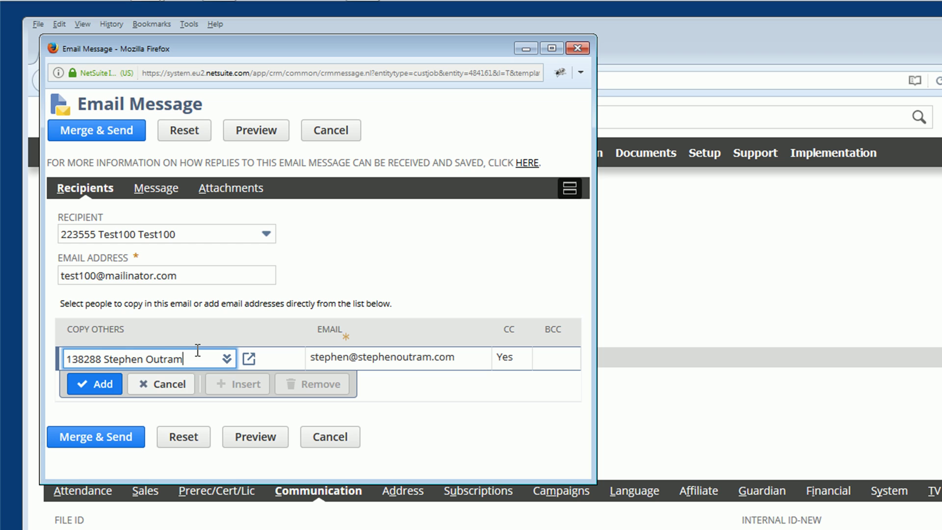
pyautogui.press('BackSpace')
pyautogui.press('BackSpace')
pyautogui.press('BackSpace')
pyautogui.press('BackSpace')
pyautogui.press('BackSpace')
pyautogui.press('BackSpace')
pyautogui.press('BackSpace')
pyautogui.press('BackSpace')
pyautogui.press('BackSpace')
pyautogui.press('BackSpace')
pyautogui.press('BackSpace')
pyautogui.press('BackSpace')
pyautogui.press('BackSpace')
pyautogui.press('BackSpace')
pyautogui.press('BackSpace')
pyautogui.press('BackSpace')
pyautogui.press('BackSpace')
pyautogui.press('BackSpace')
pyautogui.press('BackSpace')
pyautogui.press('BackSpace')
pyautogui.press('BackSpace')
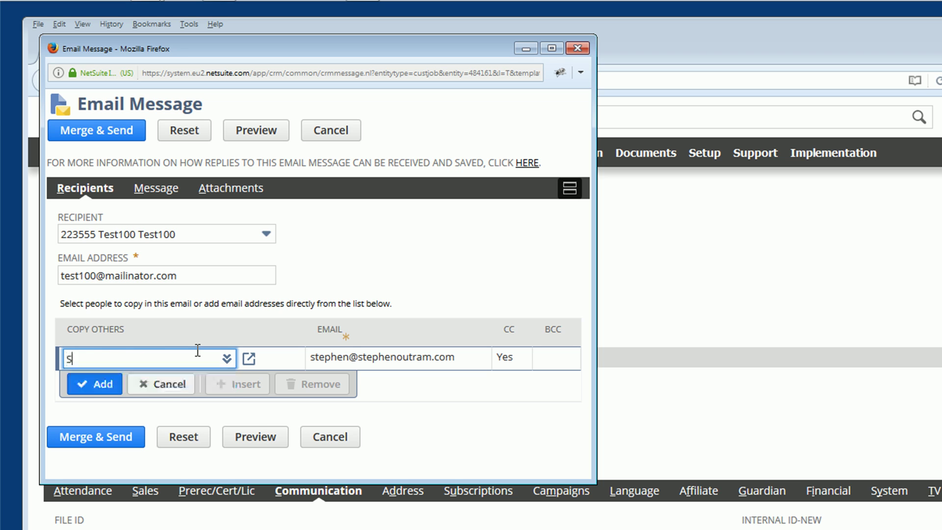
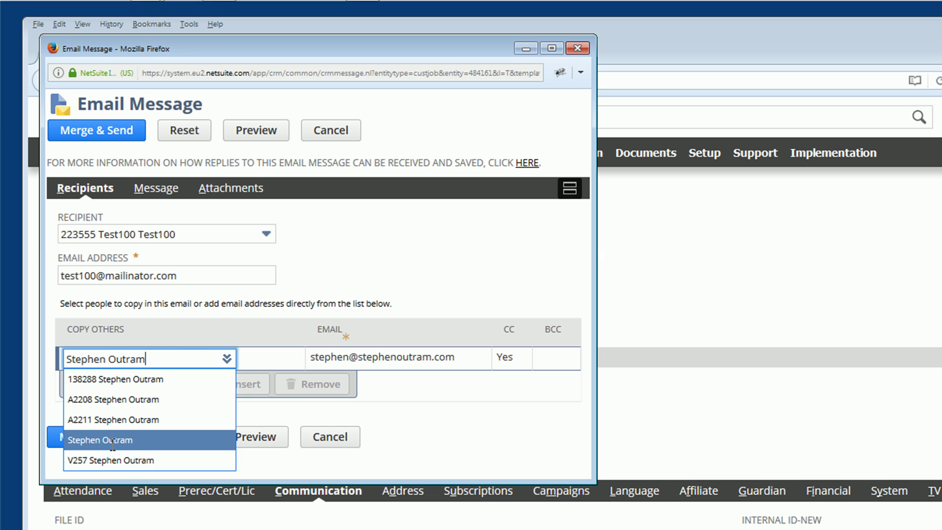
pyautogui.click(108, 440)
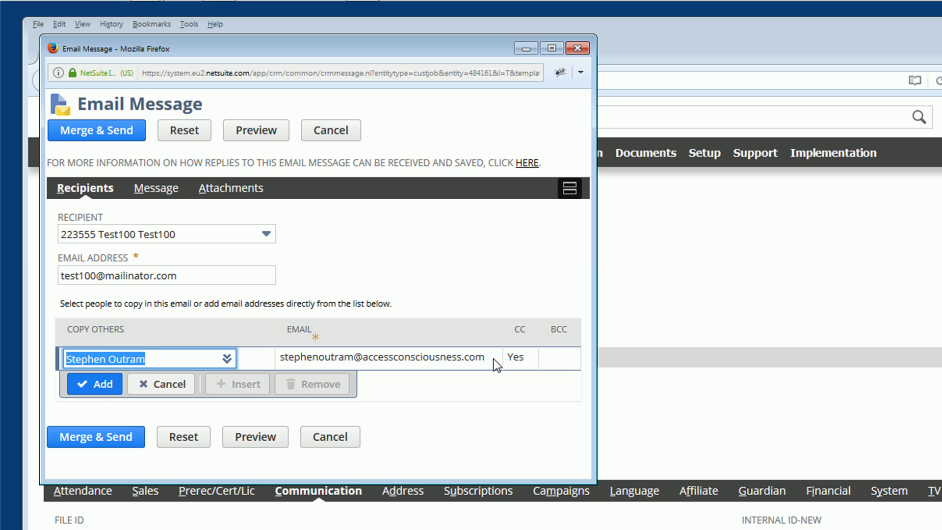
pyautogui.click(94, 384)
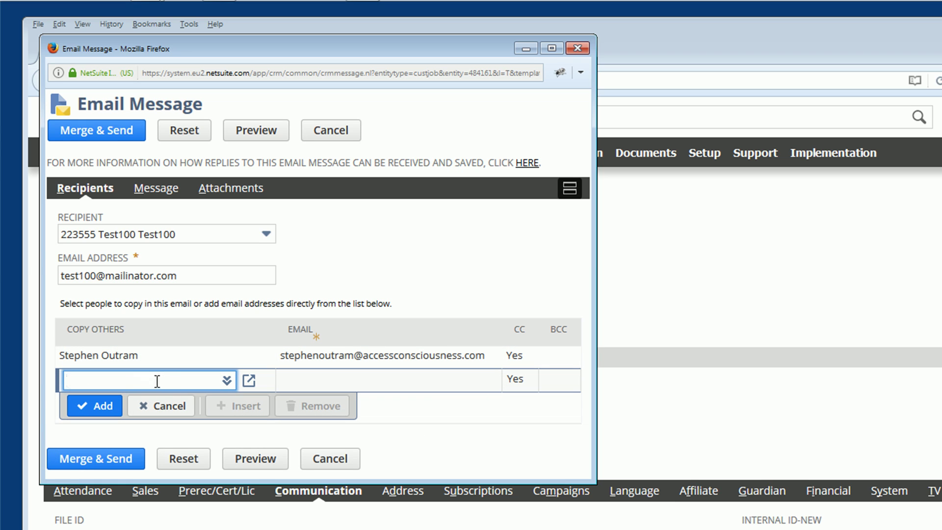
pyautogui.click(229, 354)
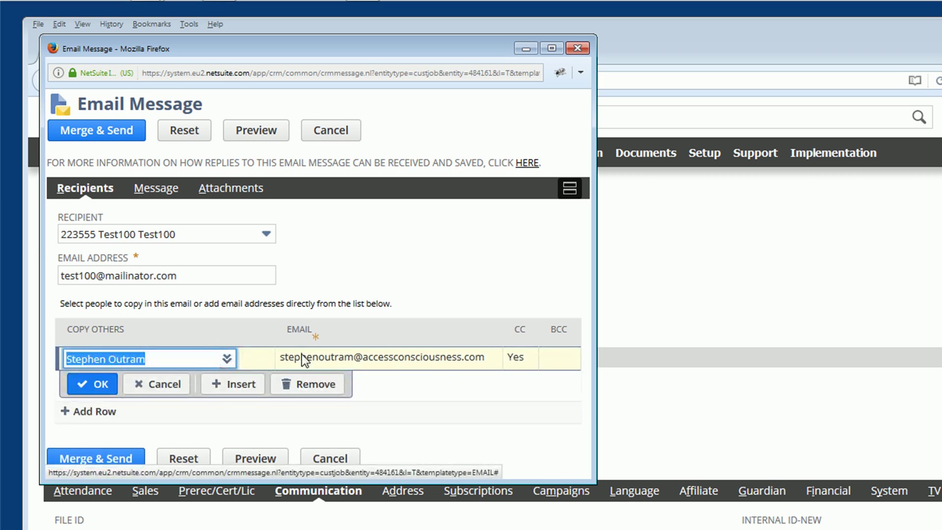
pyautogui.click(334, 388)
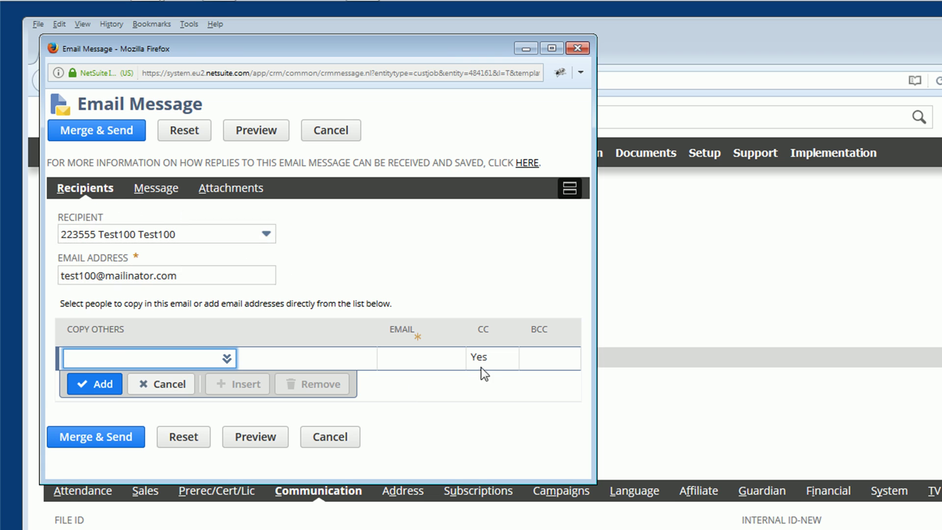
# Show the email's Message section, with its empty subject, and list the available templates.
pyautogui.click(156, 188)
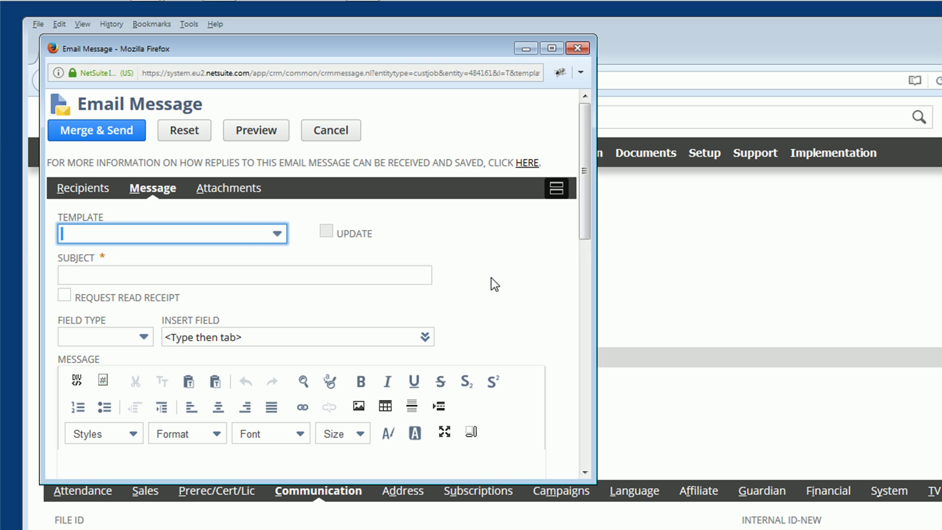
pyautogui.moveTo(585, 226); pyautogui.dragTo(598, 285)
pyautogui.click(347, 145)
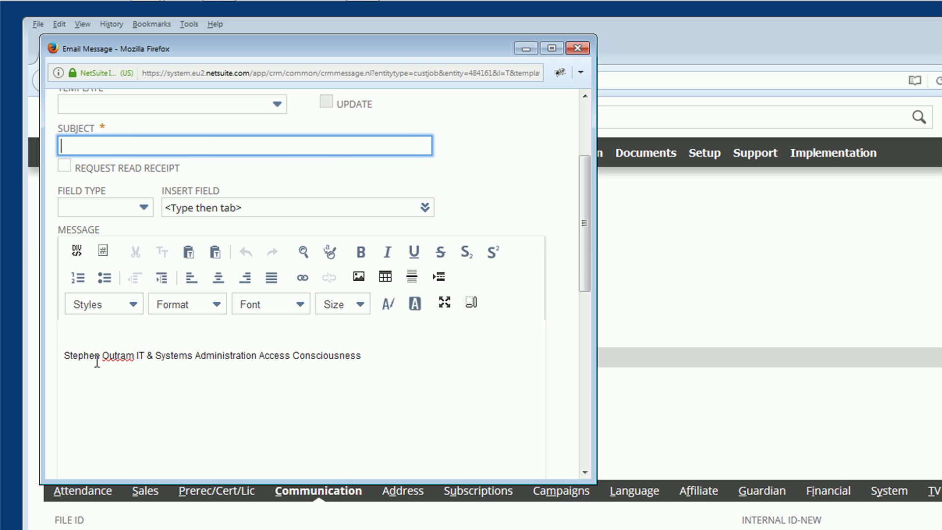
pyautogui.scroll(3, 590, 190)
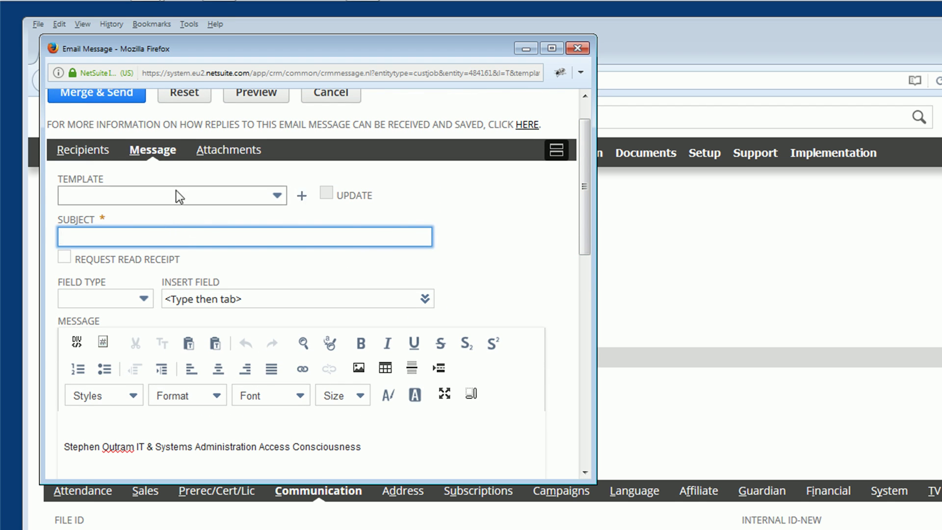
pyautogui.click(253, 193)
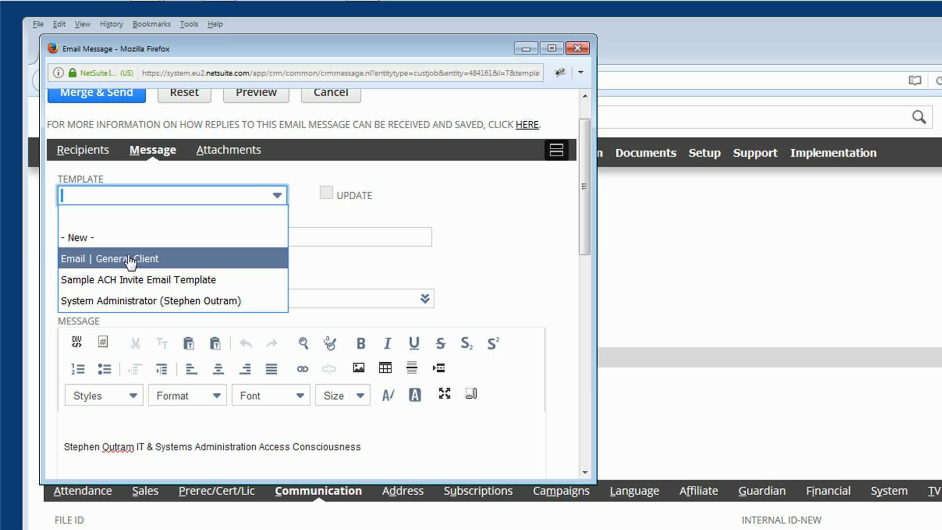
# Apply the 'Email | General Client' template and review the filled subject and greeting body.
pyautogui.click(141, 258)
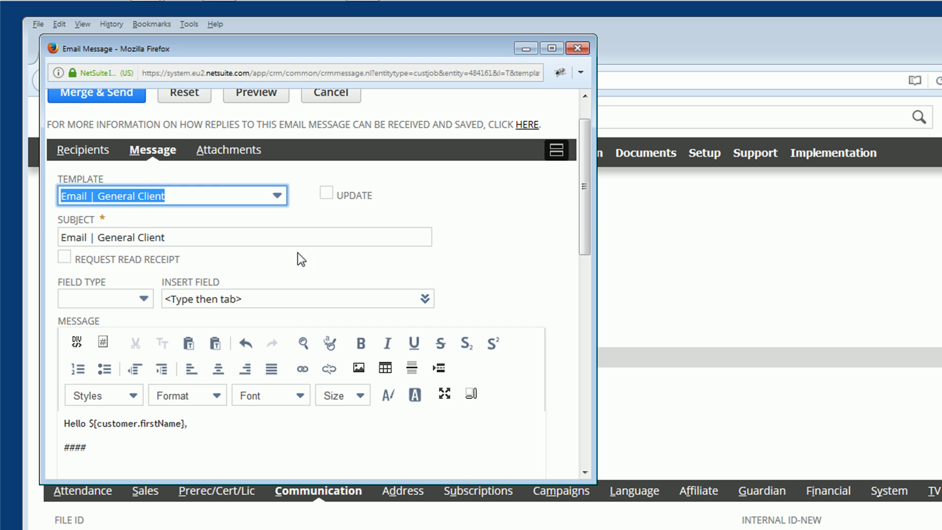
pyautogui.click(186, 237)
pyautogui.tripleClick(187, 237)
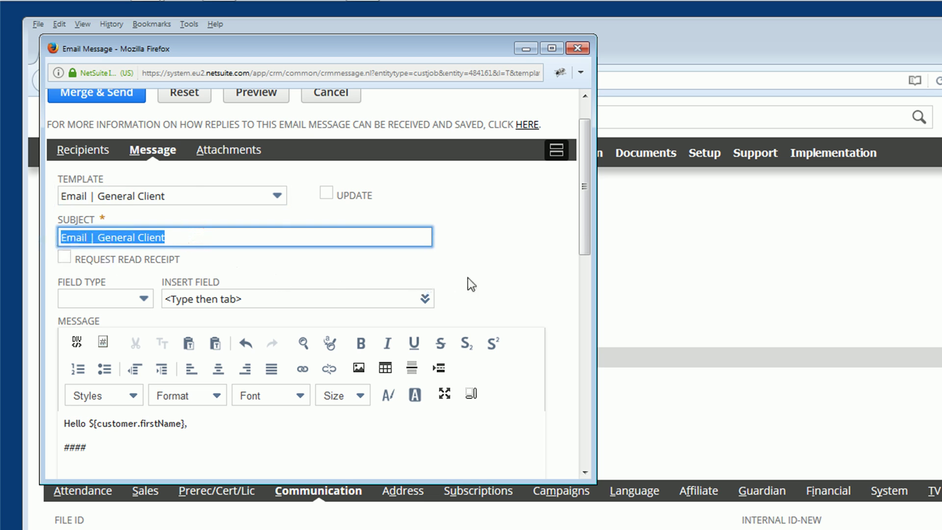
pyautogui.click(498, 269)
pyautogui.moveTo(584, 231); pyautogui.dragTo(611, 315)
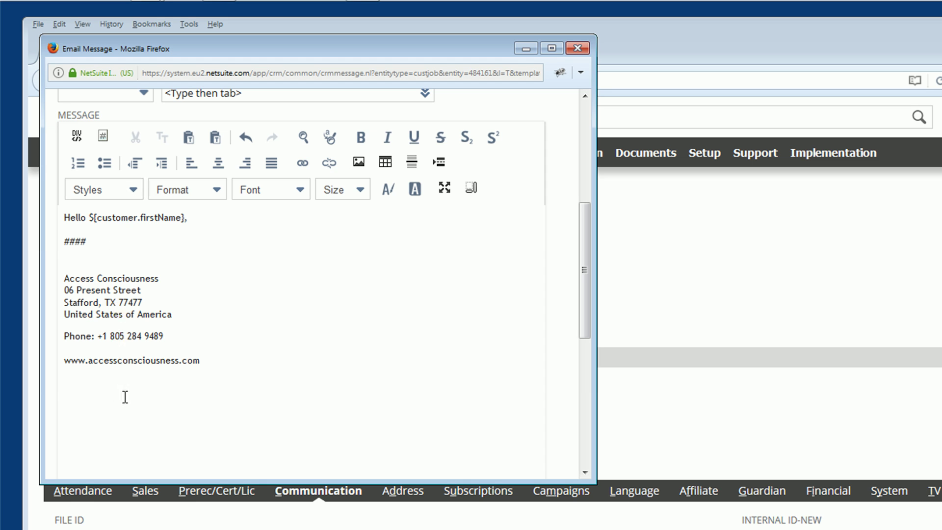
pyautogui.moveTo(582, 258); pyautogui.dragTo(582, 161)
# Replace the subject with 'Test Email from NetSuite'.
pyautogui.tripleClick(183, 271)
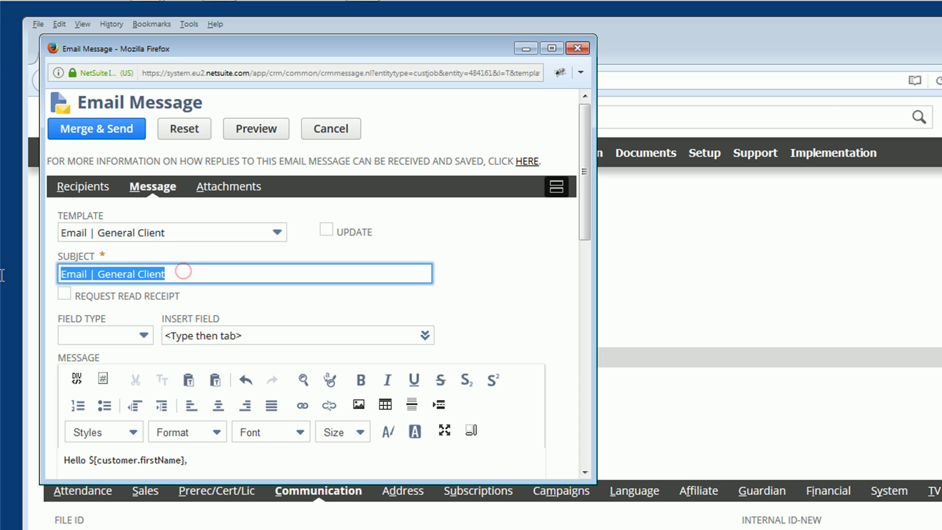
pyautogui.write('Test ')
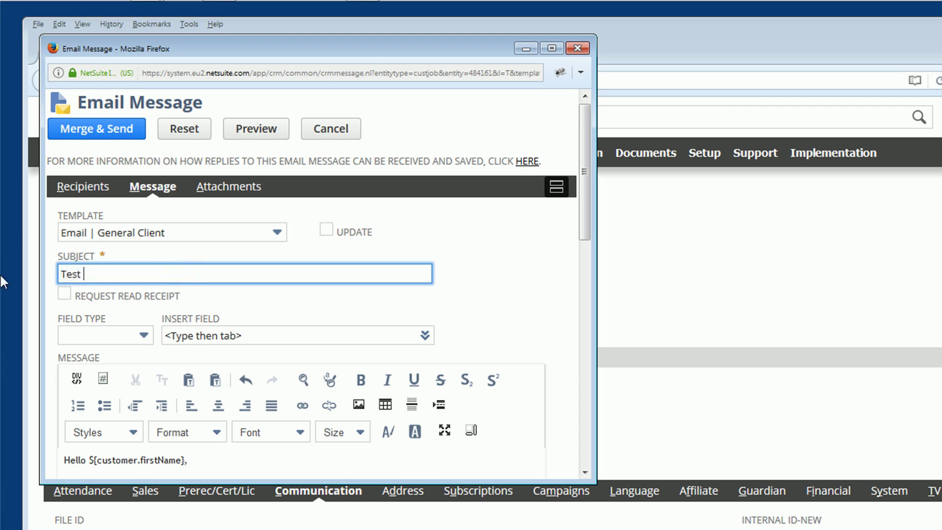
pyautogui.write('Email from NetSuite')
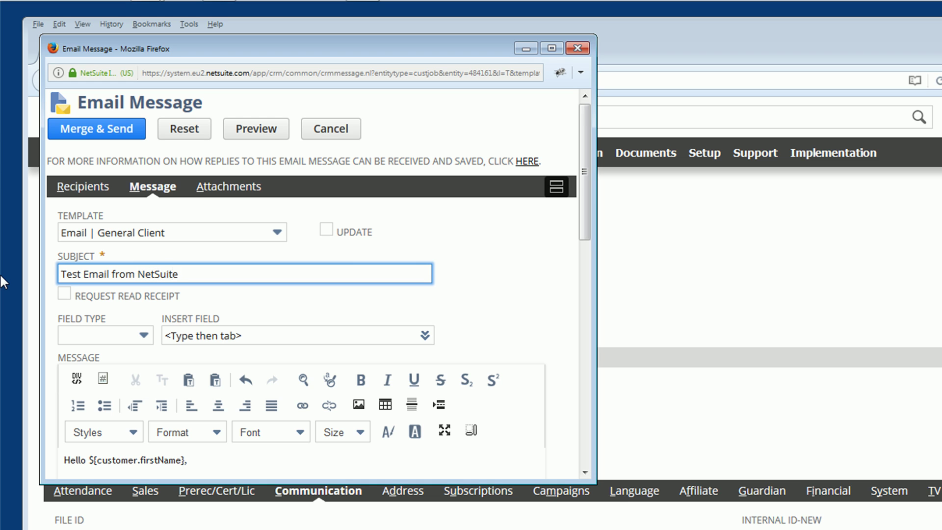
pyautogui.moveTo(584, 234); pyautogui.dragTo(608, 332)
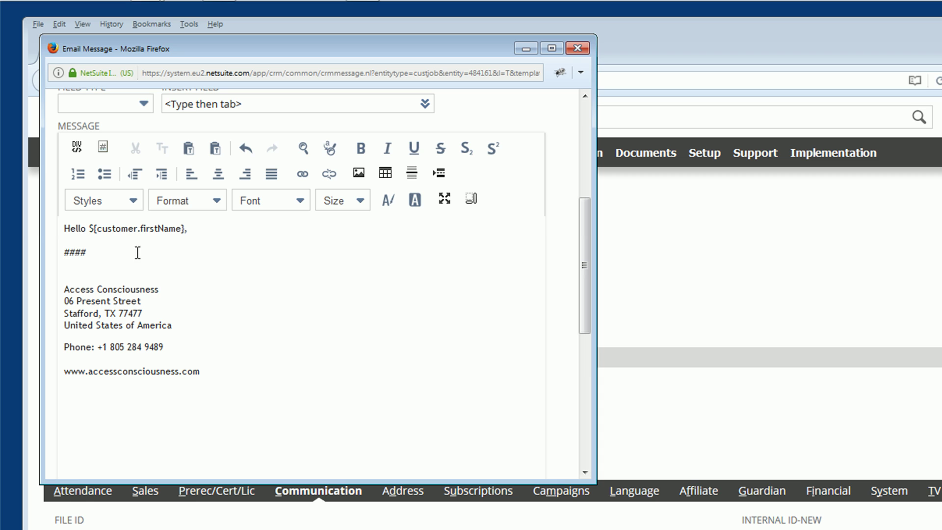
# Add a blank line below the #### line, above the company signature.
pyautogui.click(67, 254)
pyautogui.doubleClick(69, 253)
pyautogui.click(245, 257)
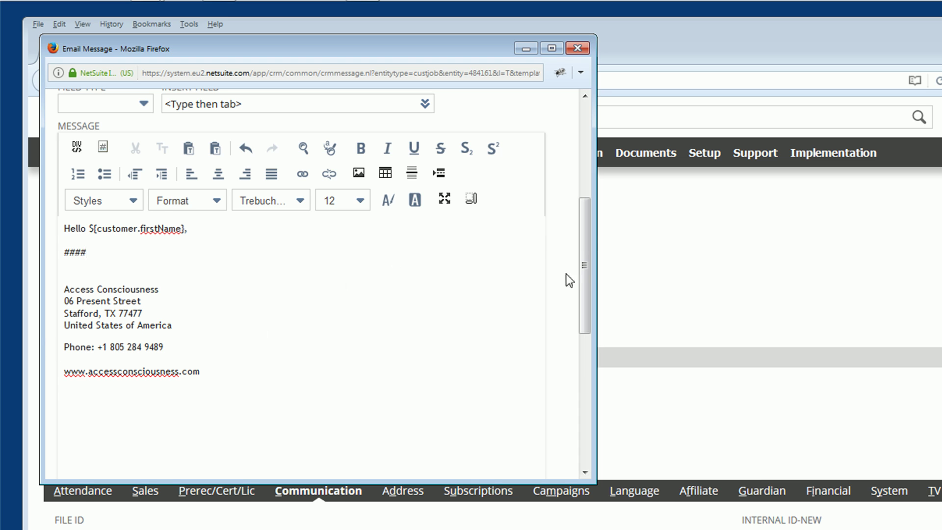
pyautogui.moveTo(584, 269); pyautogui.dragTo(579, 228)
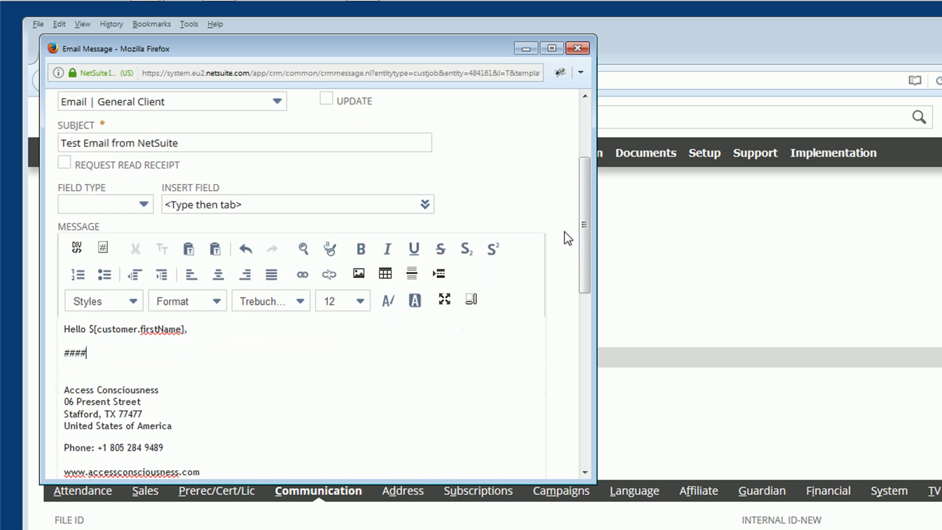
pyautogui.click(105, 350)
pyautogui.press('Return')
pyautogui.press('Return')
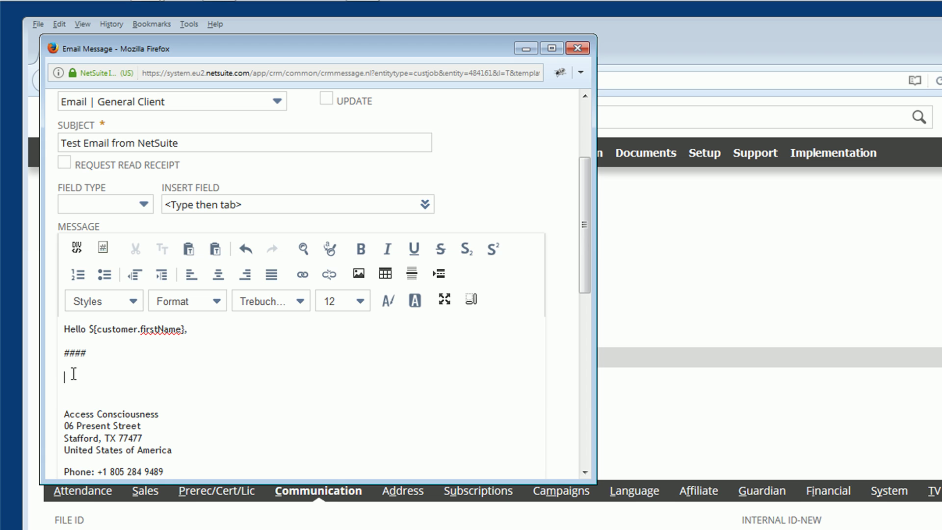
# Insert the Customer Last Name merge field (${customer.lastName}) below the #### line.
pyautogui.click(108, 205)
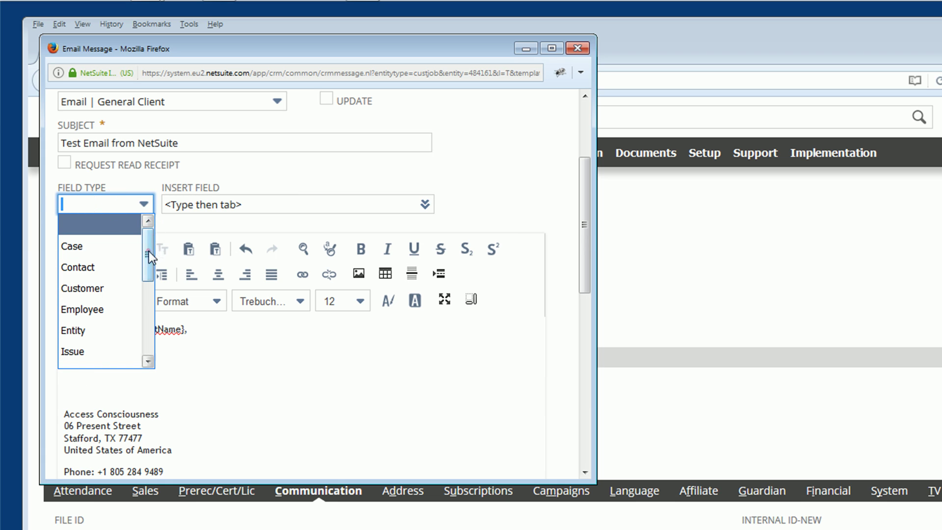
pyautogui.moveTo(149, 252); pyautogui.dragTo(147, 256)
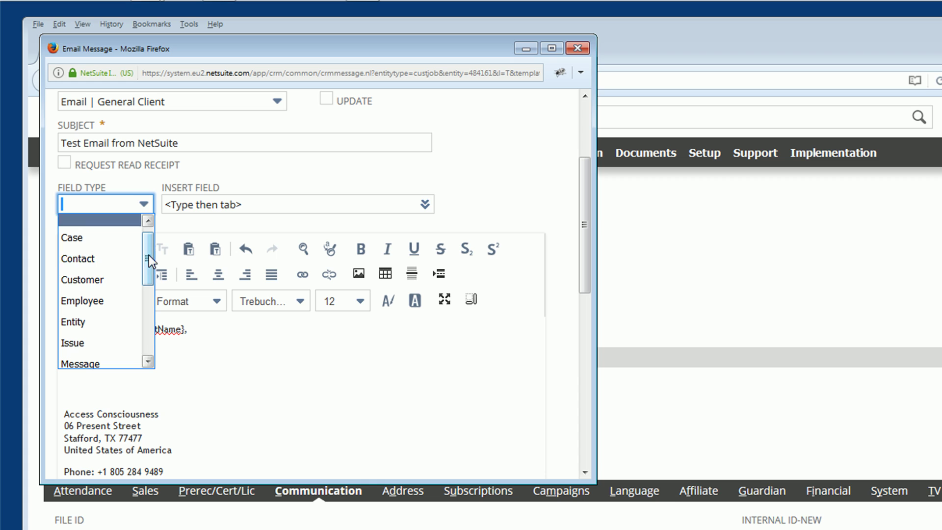
pyautogui.click(94, 280)
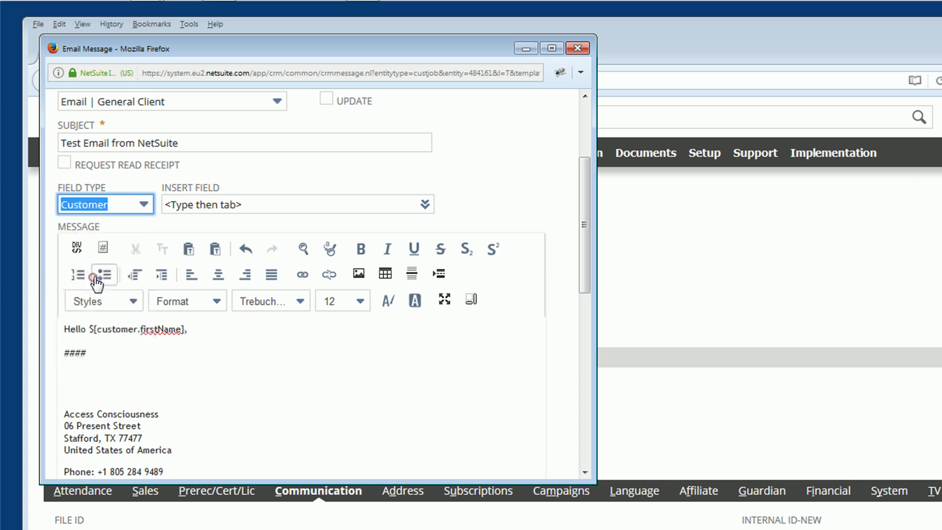
pyautogui.click(374, 204)
pyautogui.click(424, 204)
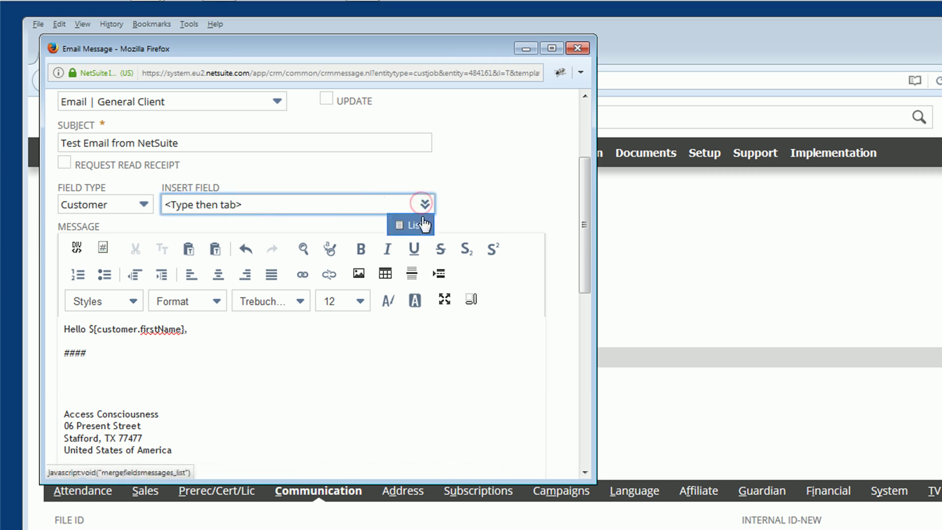
pyautogui.click(376, 202)
pyautogui.write('Las')
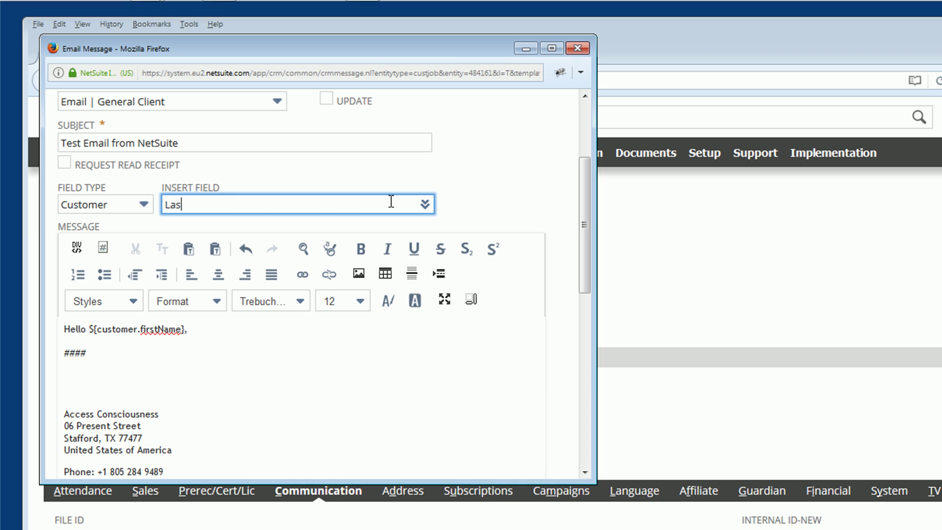
pyautogui.write('t N')
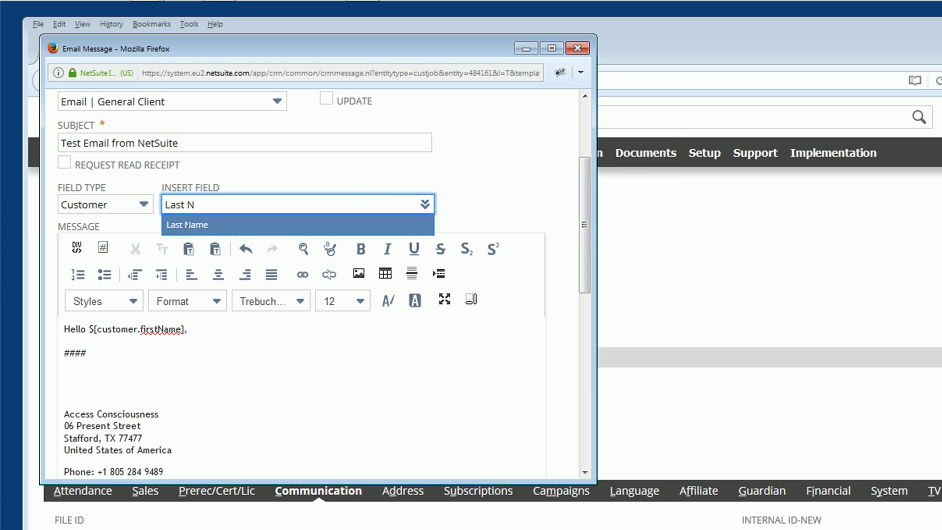
pyautogui.click(189, 226)
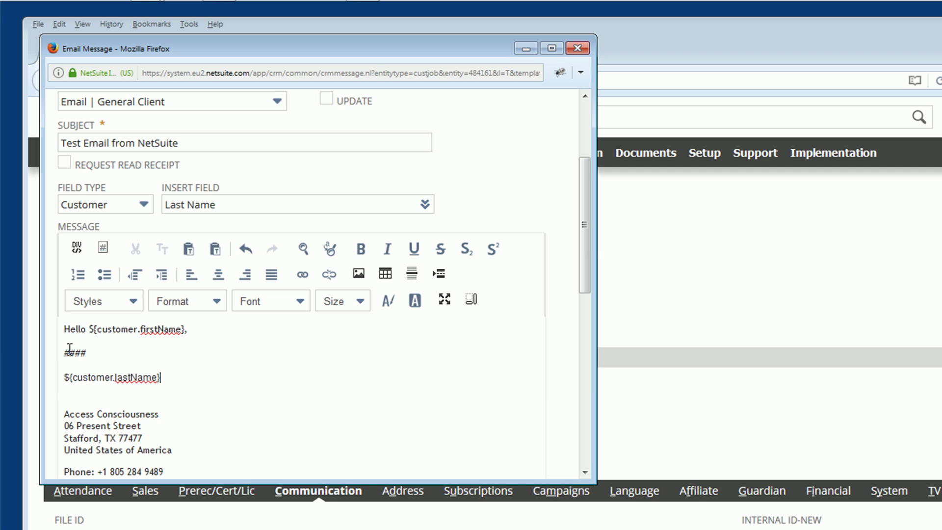
# Overwrite the #### placeholder with the sentence 'This is a test email.'.
pyautogui.moveTo(65, 354); pyautogui.dragTo(86, 354)
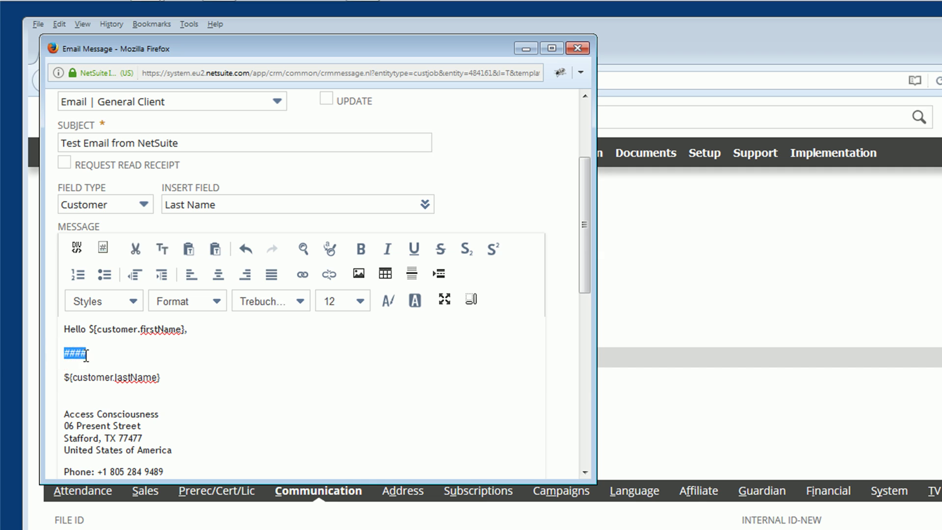
pyautogui.write('This is a tes')
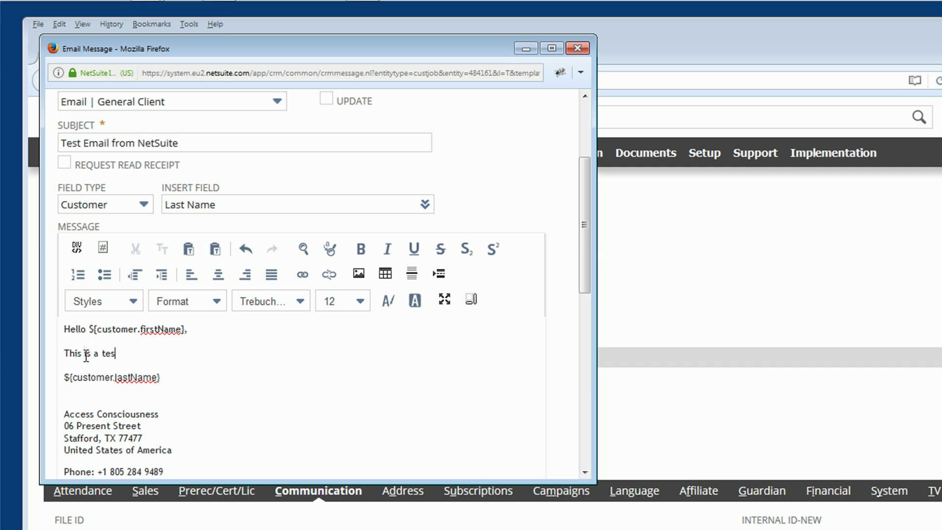
pyautogui.write('t email.')
pyautogui.moveTo(584, 213); pyautogui.dragTo(614, 154)
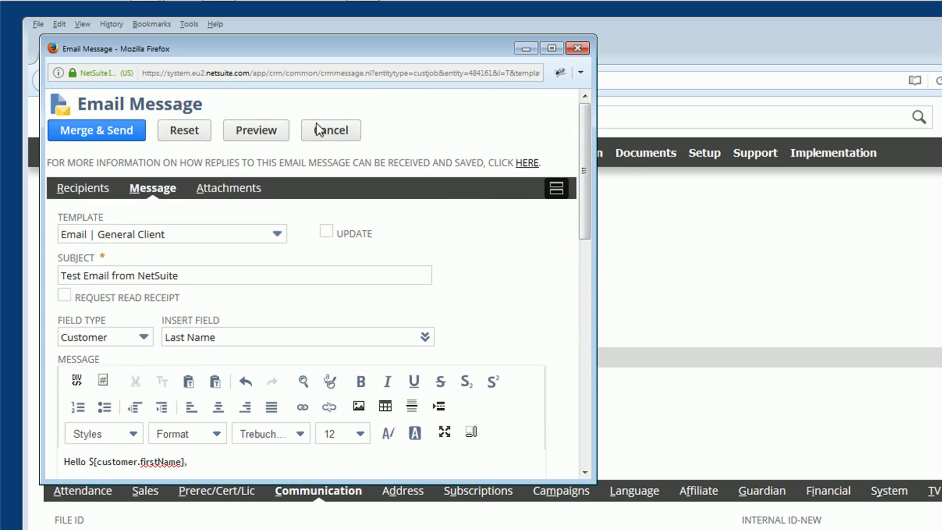
# Bring up the New File upload window for an email attachment from the Attachments subtab.
pyautogui.click(238, 194)
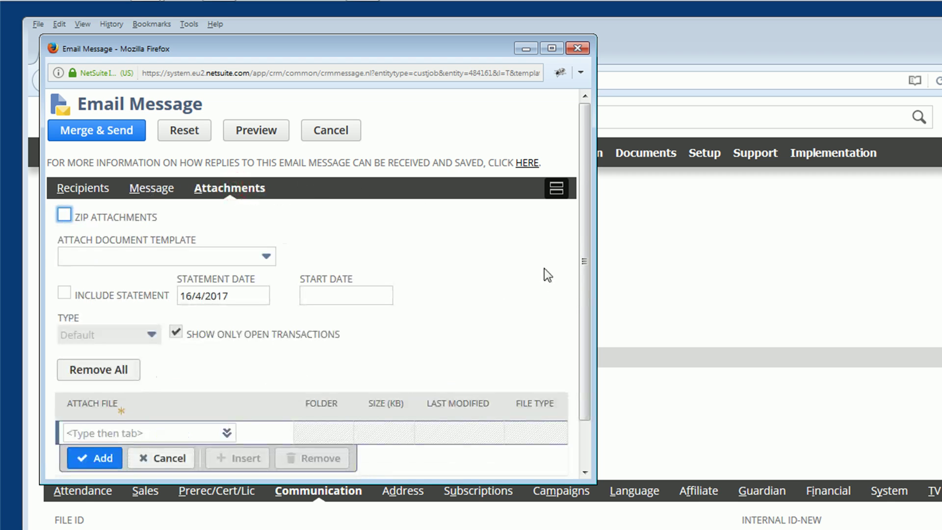
pyautogui.moveTo(584, 249); pyautogui.dragTo(562, 303)
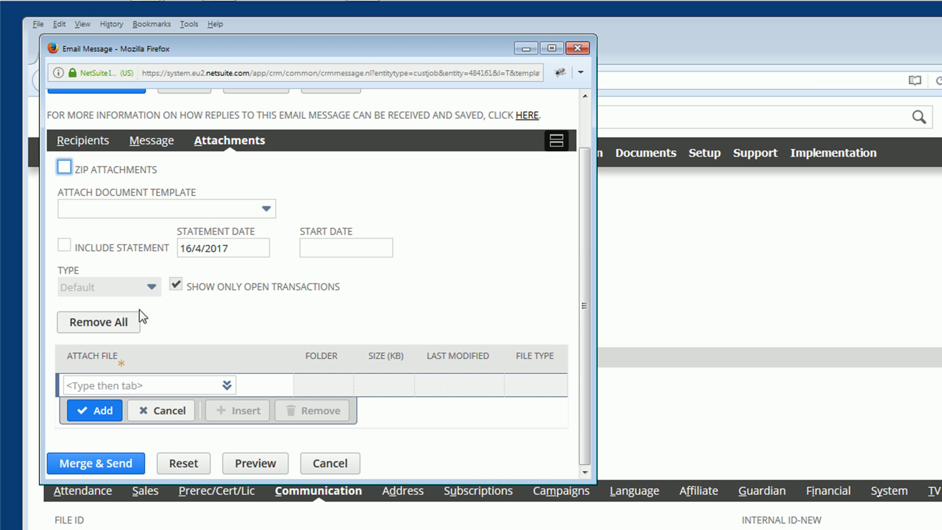
pyautogui.click(173, 386)
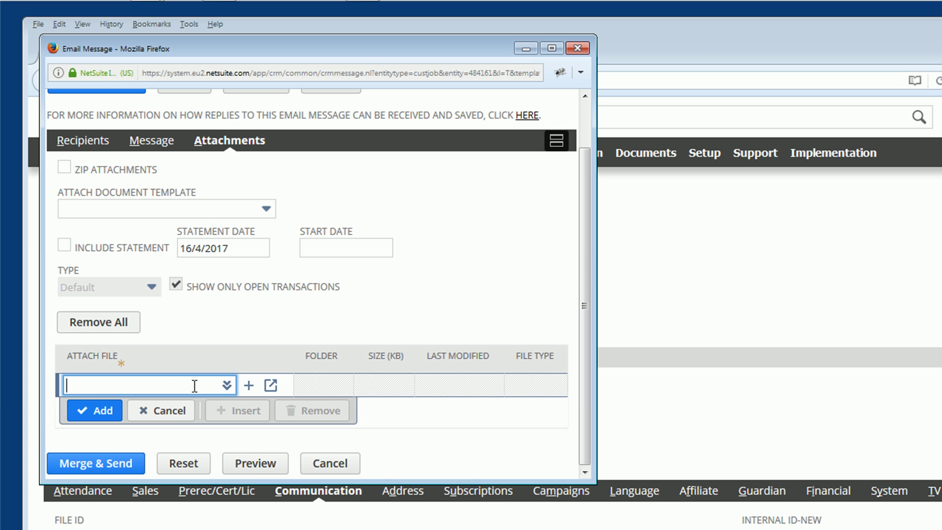
pyautogui.click(249, 385)
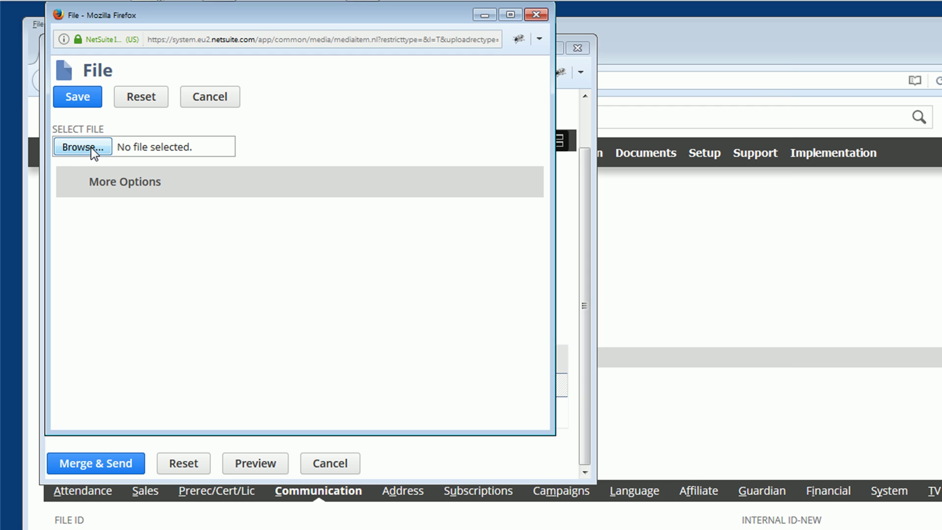
# Close the File upload without attaching a file, leaving the email's attachment list empty.
pyautogui.click(92, 147)
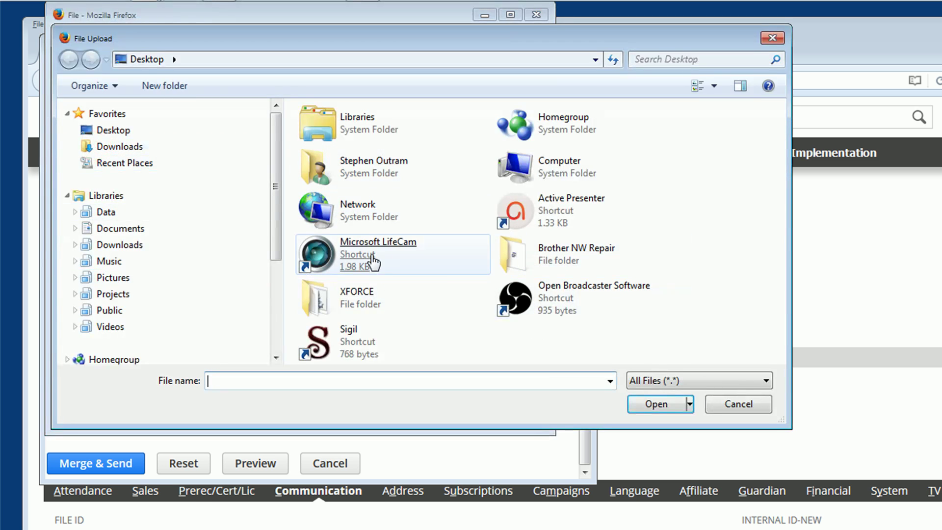
pyautogui.click(763, 403)
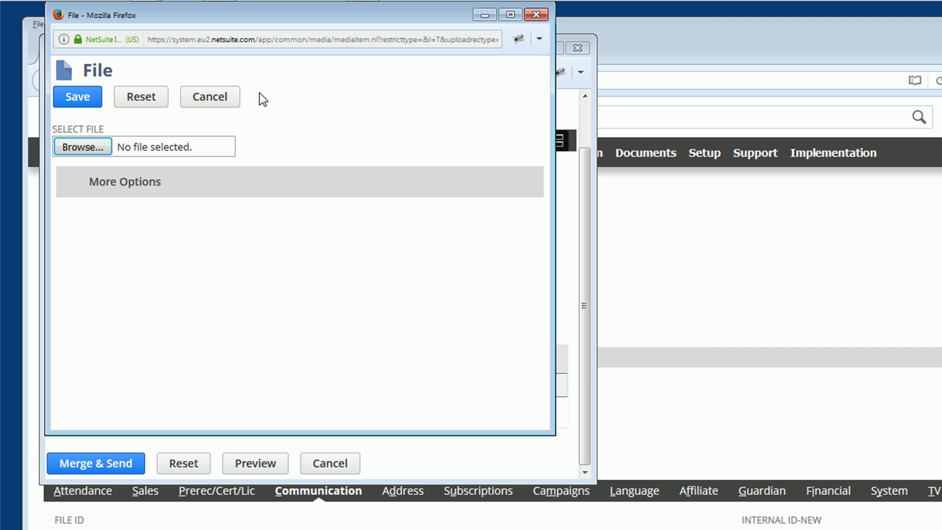
pyautogui.click(221, 94)
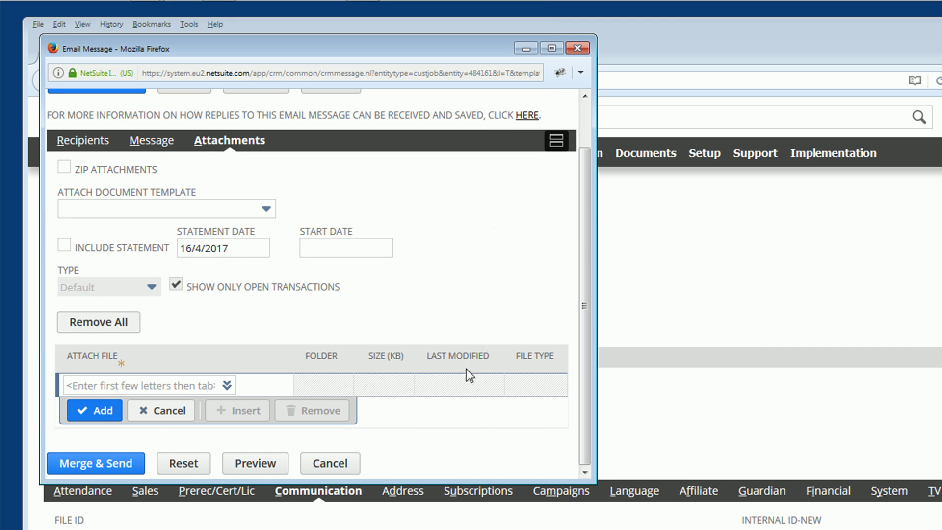
# Send 'Test Email from NetSuite' to the client using Merge & Send.
pyautogui.click(101, 463)
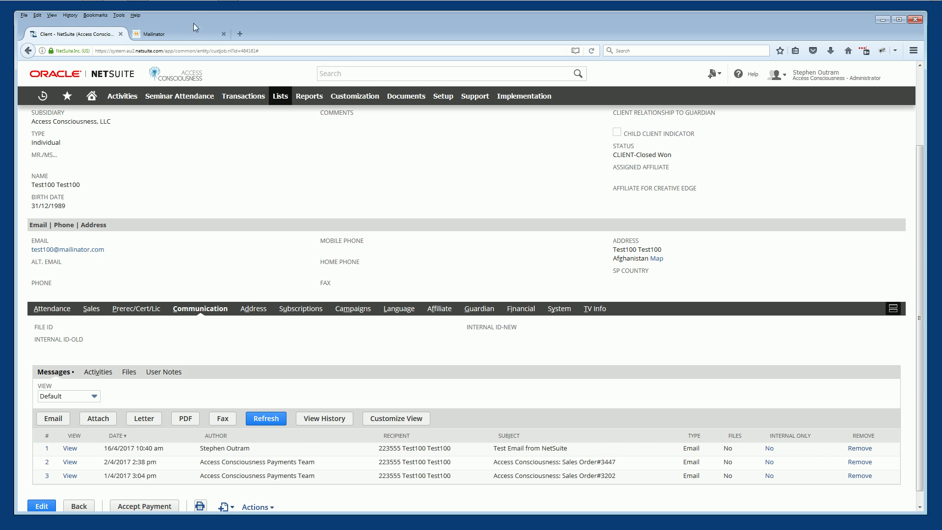
# In Mailinator, open the test inbox and view 'Test Email from NetSuite' with the merged last name.
pyautogui.click(179, 32)
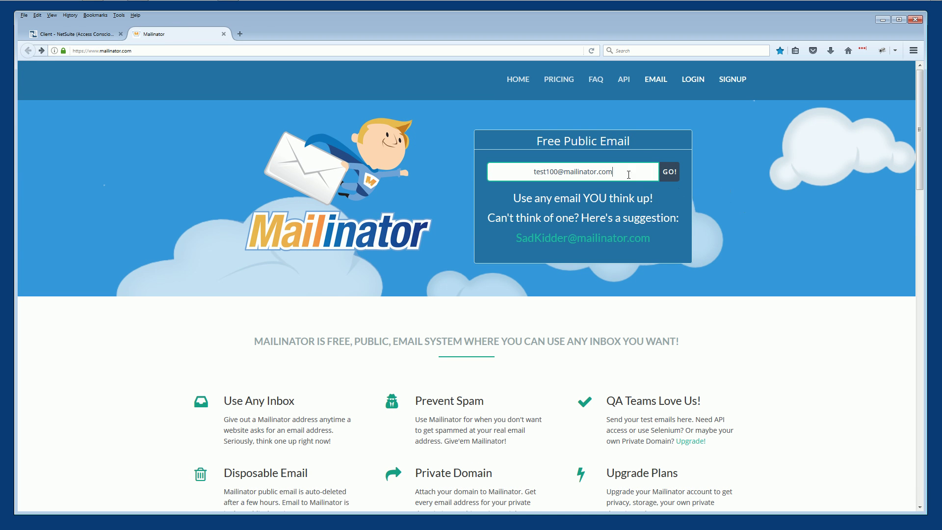
pyautogui.click(670, 172)
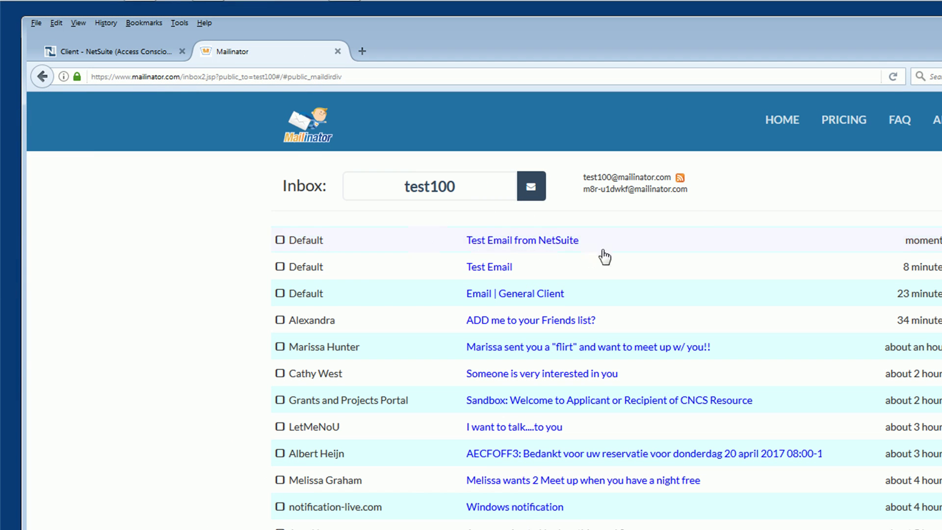
pyautogui.click(558, 242)
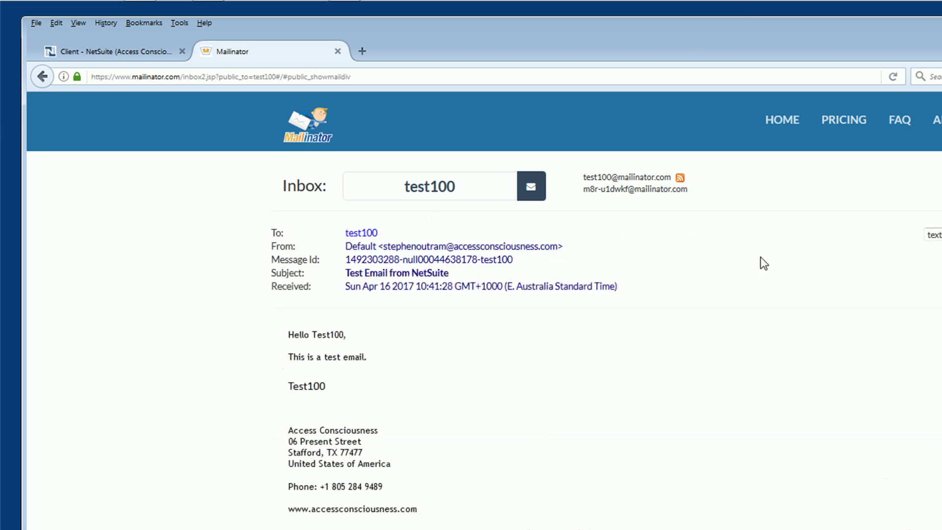